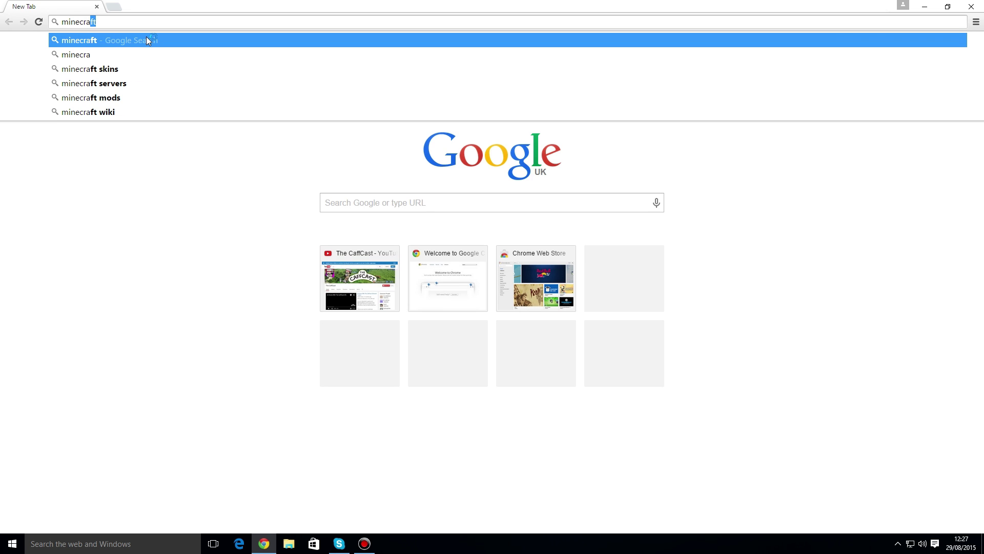
- Search the web for minecraft, open the official minecraft.net site and go to the download page for existing owners
left_click(148, 40)
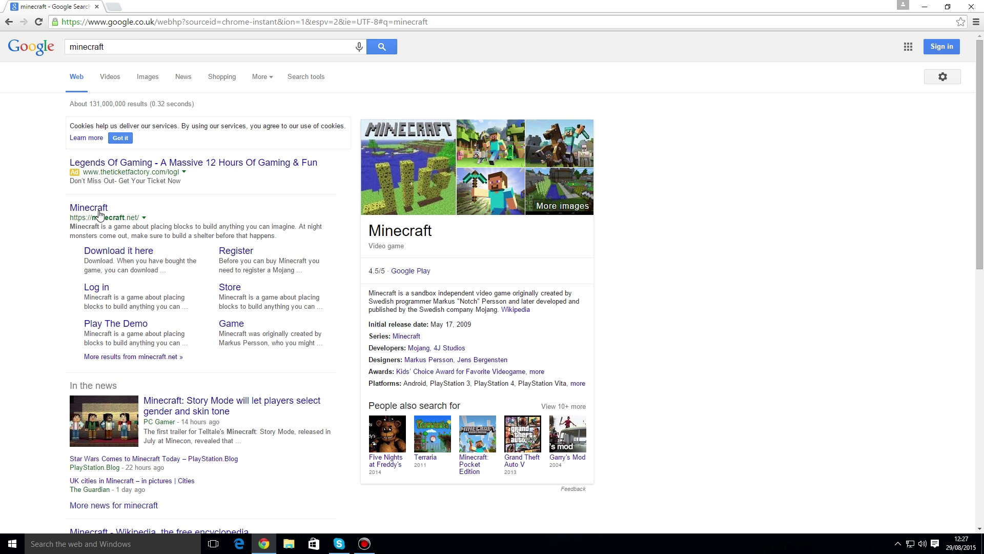
left_click(99, 213)
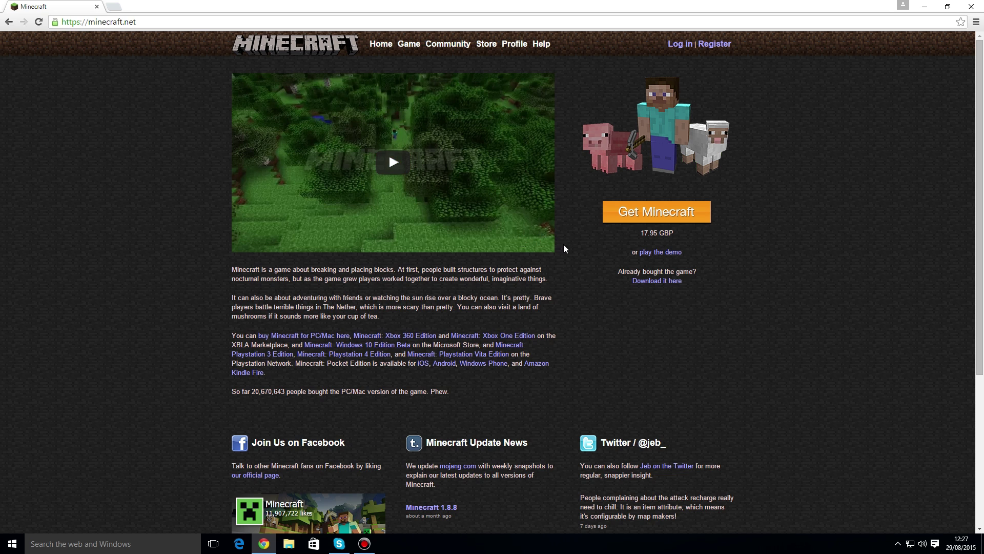
left_click(641, 281)
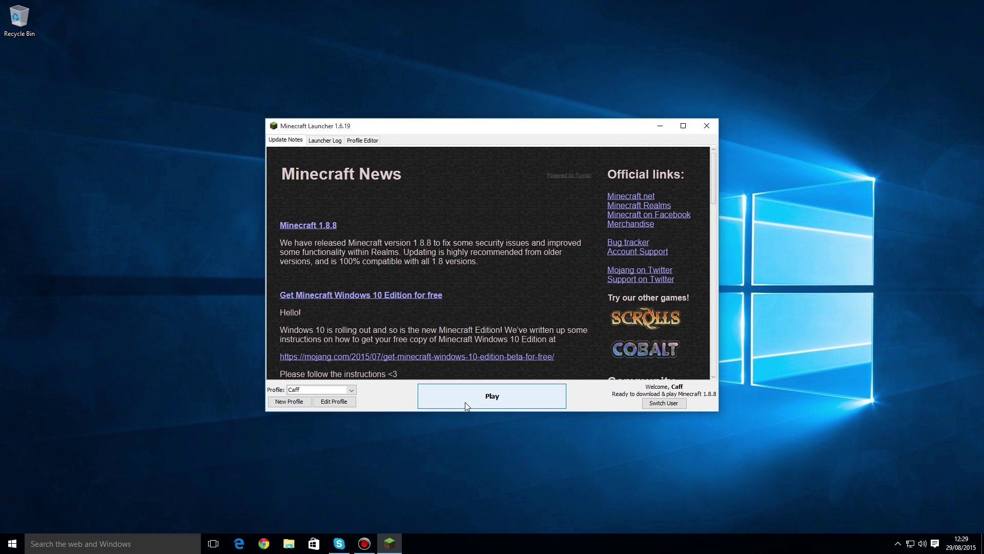
- Edit the launcher profile to use version release 1.8 and save the profile
left_click(328, 404)
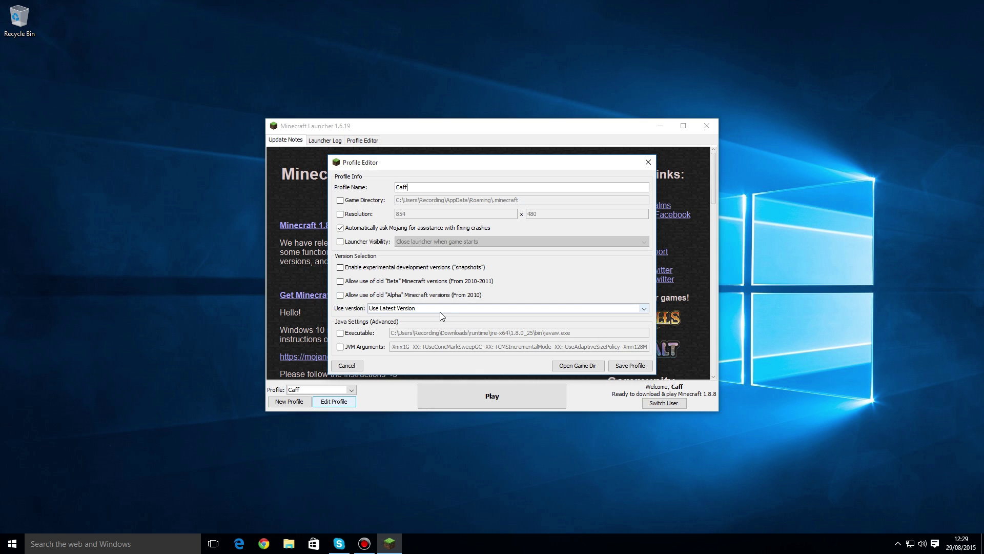
left_click(436, 309)
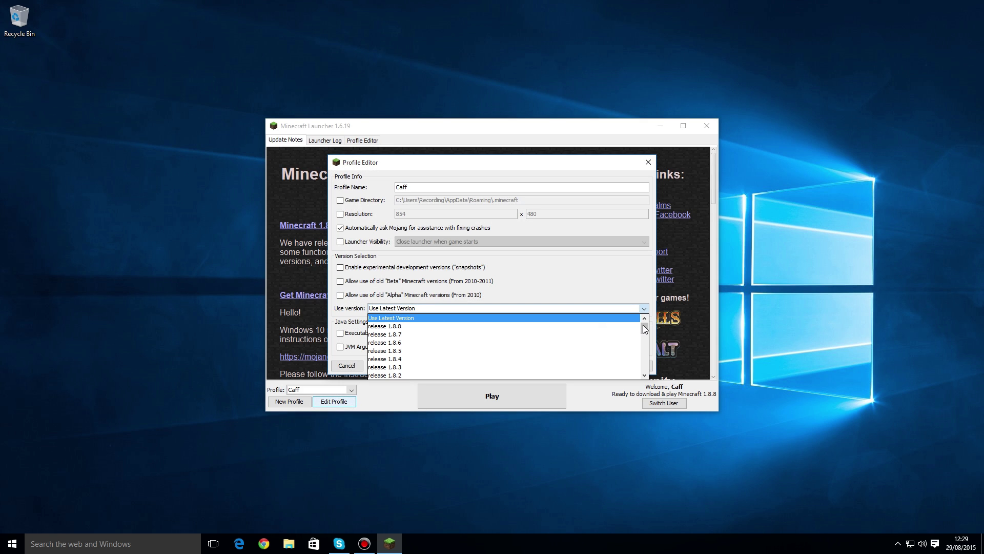
left_click_drag(645, 329, 645, 337)
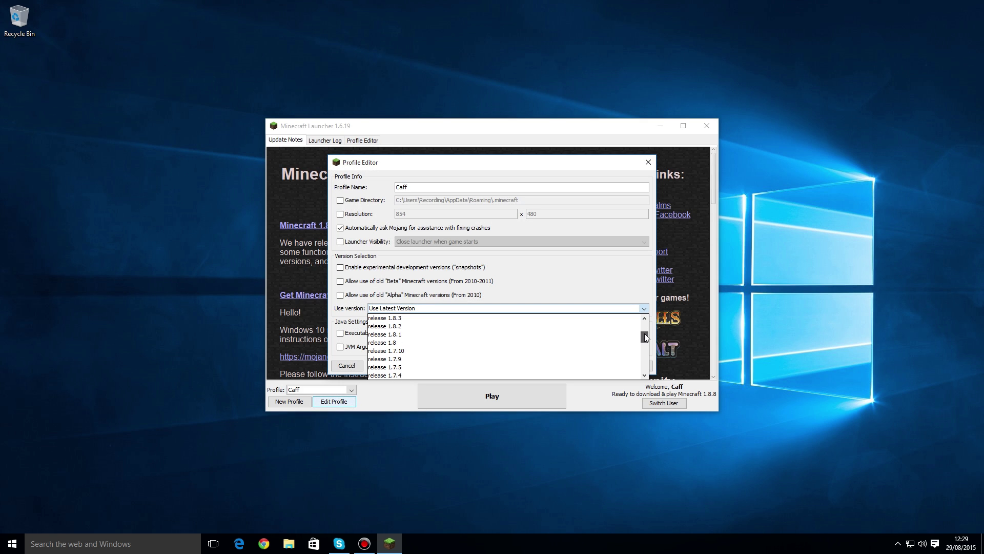
left_click(404, 345)
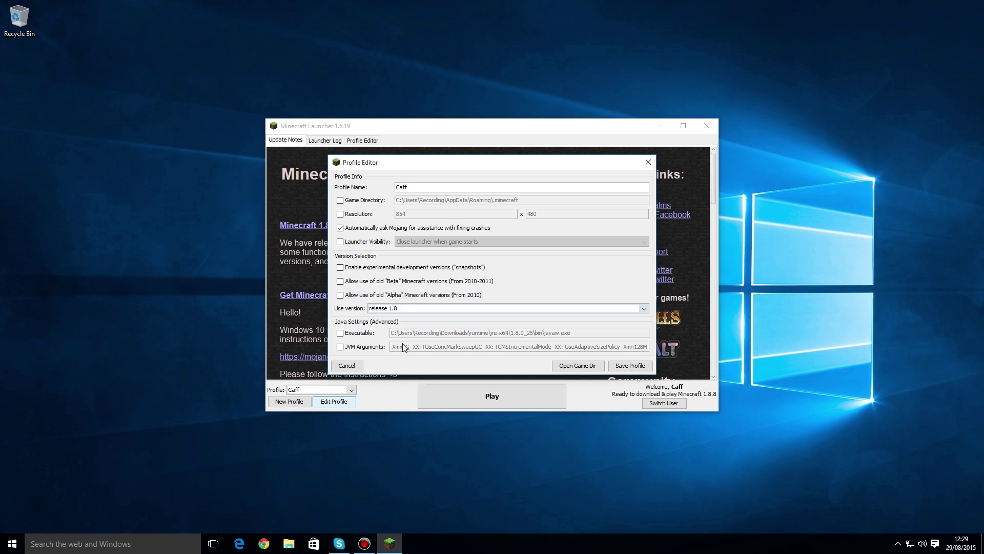
left_click(628, 366)
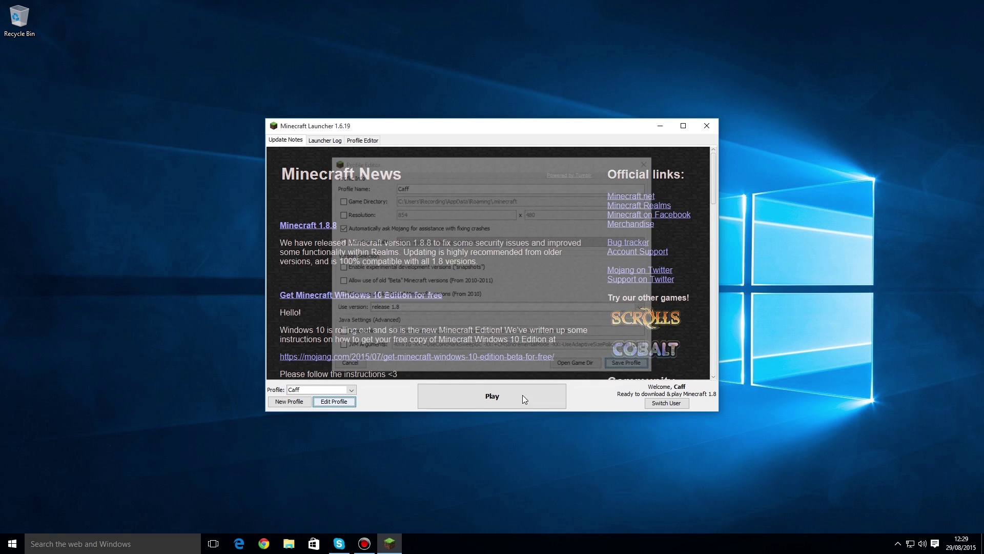
- Launch Minecraft 1.8 once to its title screen and quit the game
left_click(477, 396)
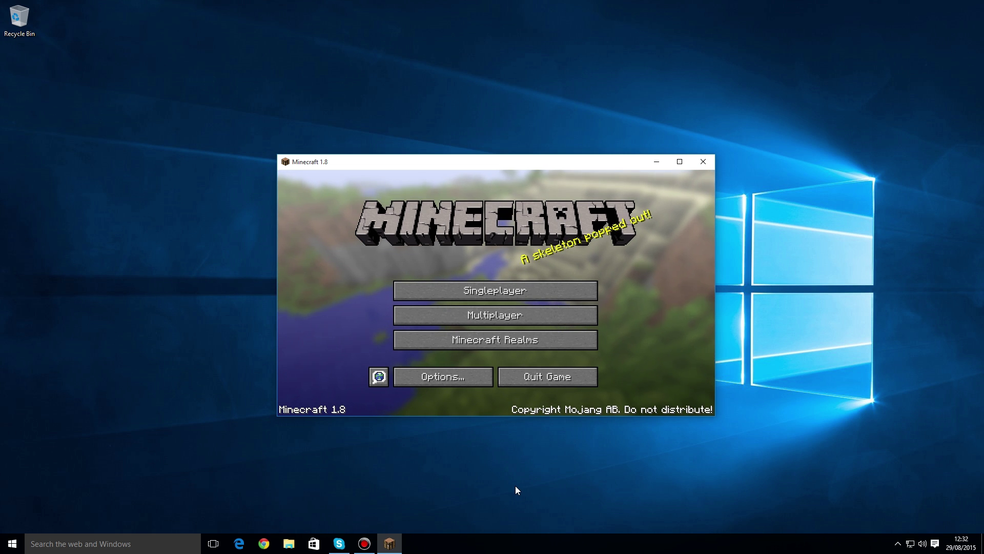
left_click(539, 373)
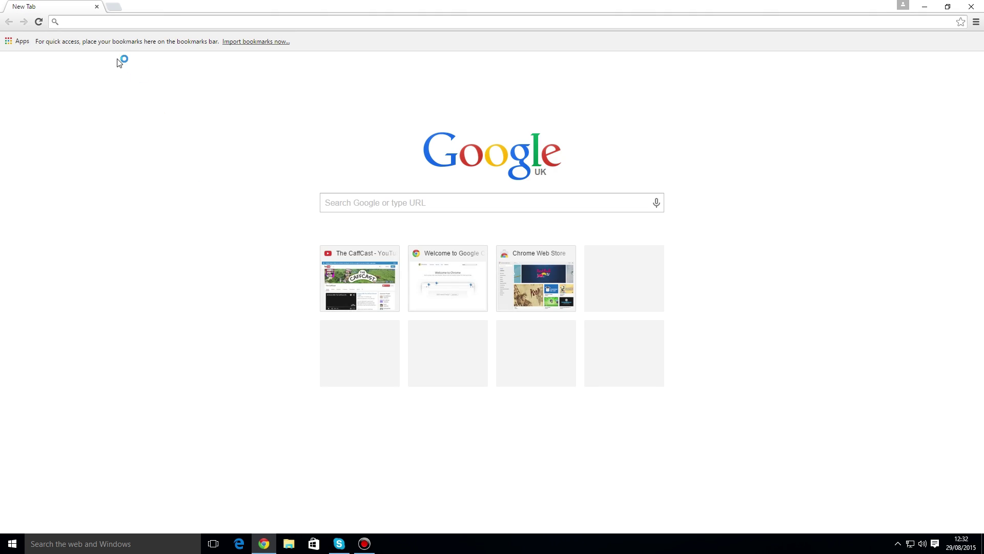
- Open the Minecraft Forge files site in Chrome and install Forge 11.14.3.1450 with the Install client option
type("file")
left_click(117, 55)
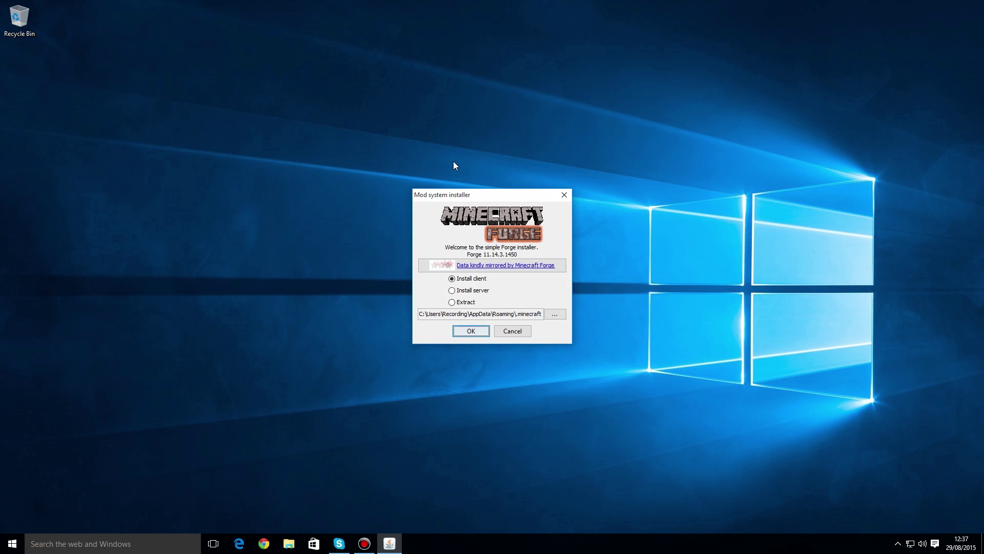
left_click(466, 280)
left_click(459, 333)
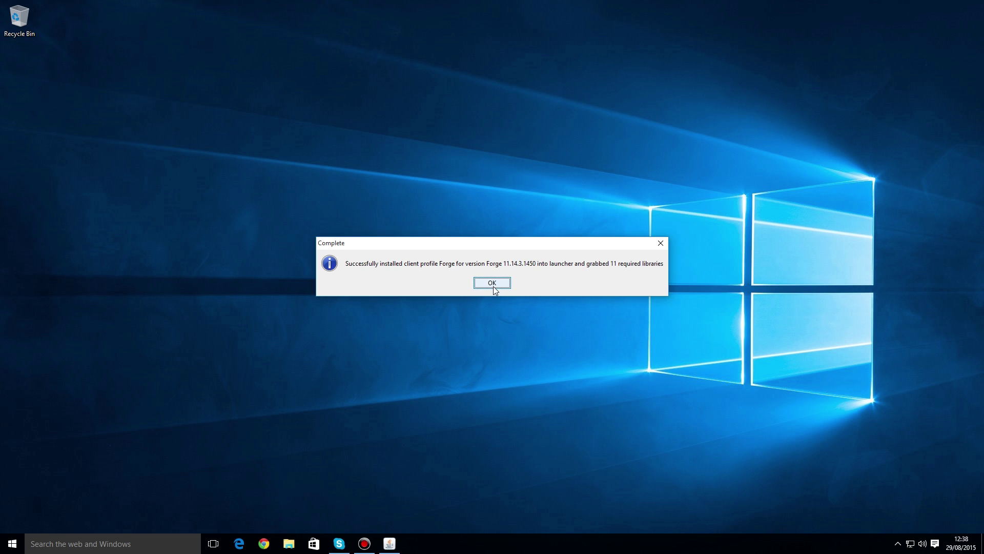
left_click(491, 287)
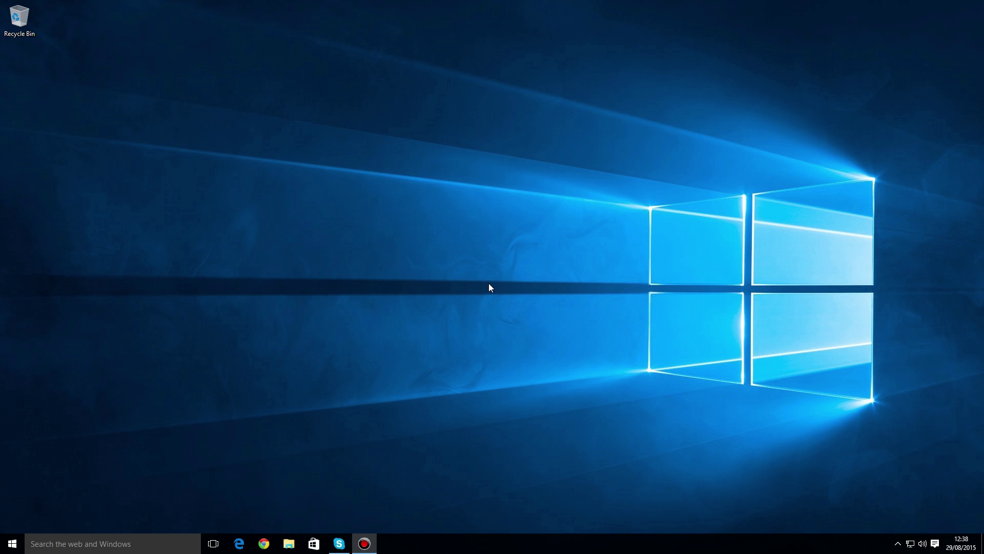
- Open the Minecraft launcher, run the game once with the Forge profile, and quit it from the title screen
key("super")
type("mine")
key("Return")
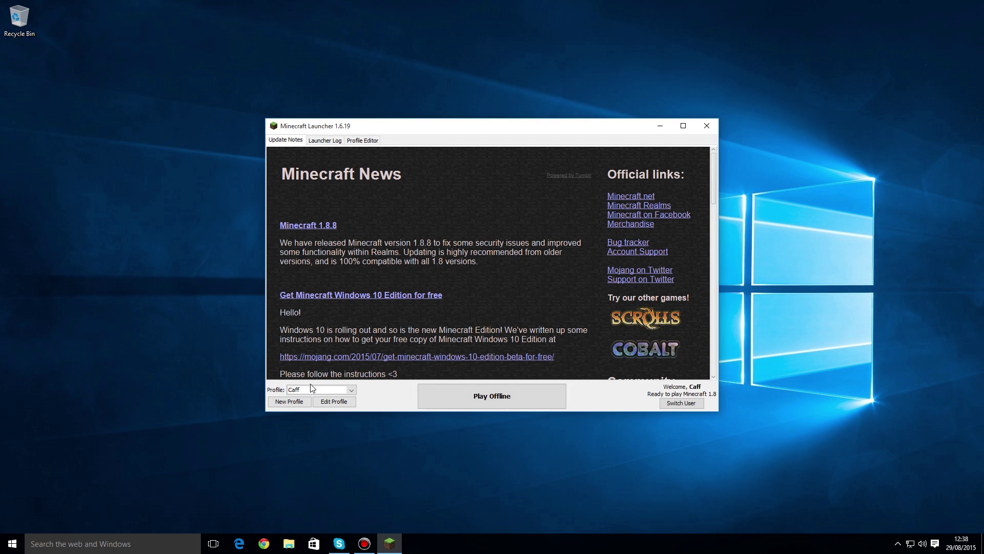
left_click(323, 394)
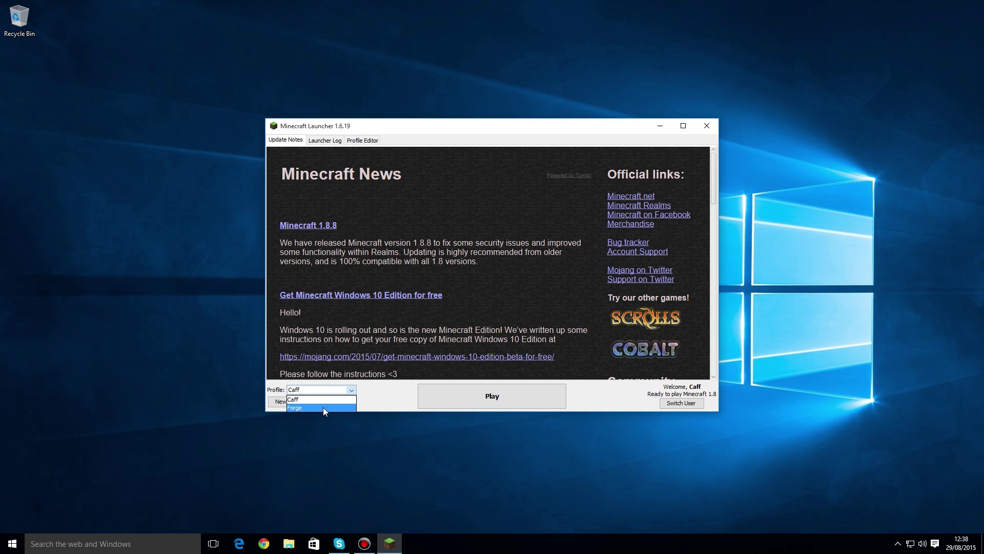
left_click(323, 407)
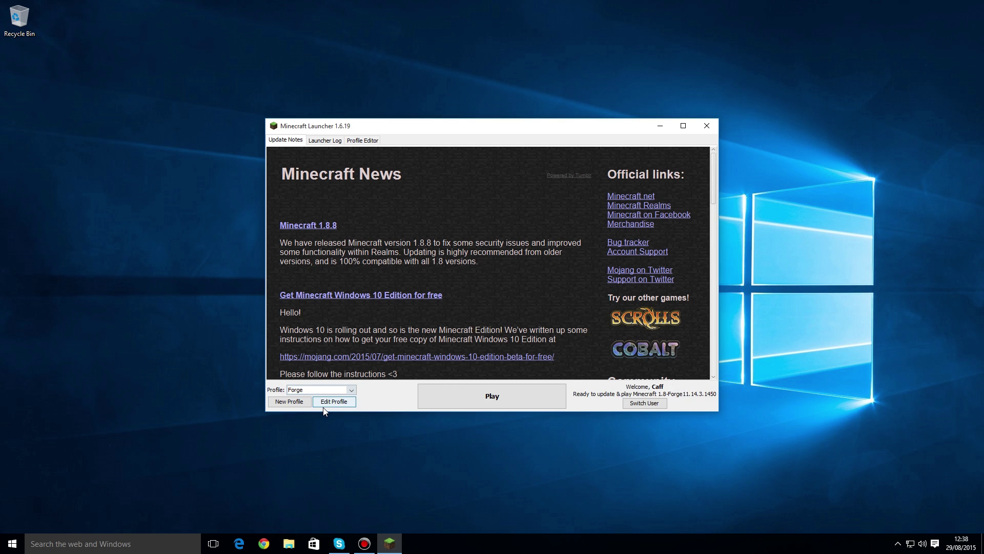
left_click(486, 398)
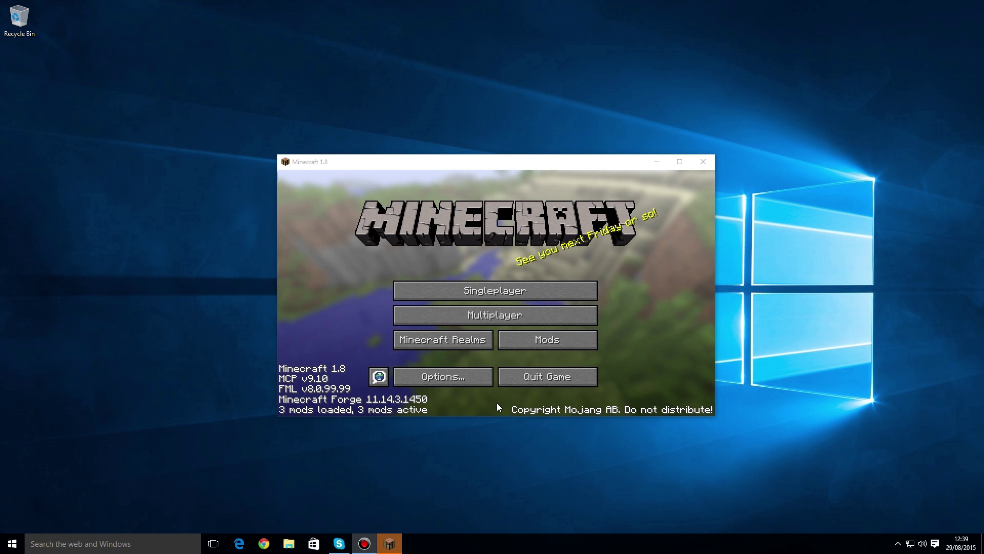
left_click(527, 377)
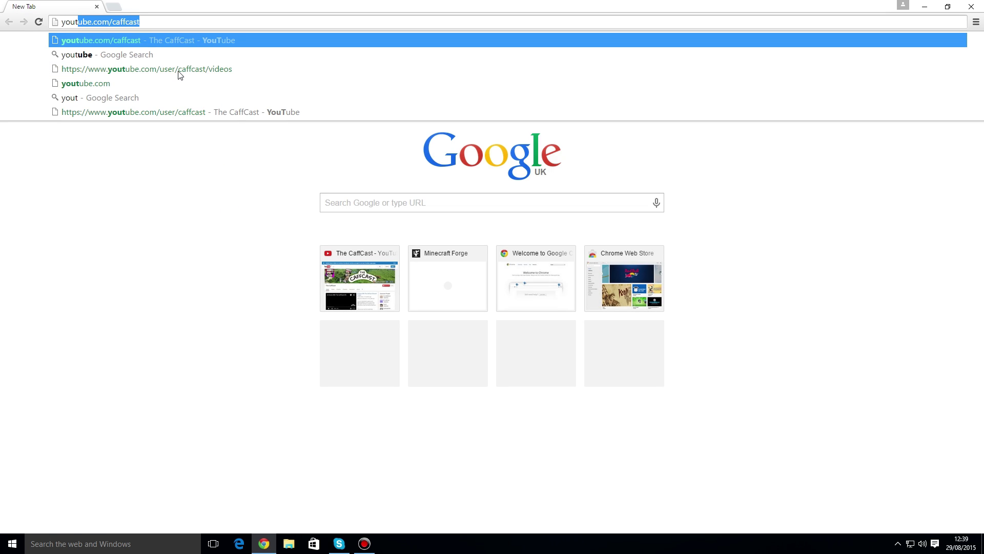
- Open the Jurassicraft 2.0 guide video from The CaffCast's YouTube uploads in Chrome, pause it and expand its description
key("Down")
key("Down")
key("Return")
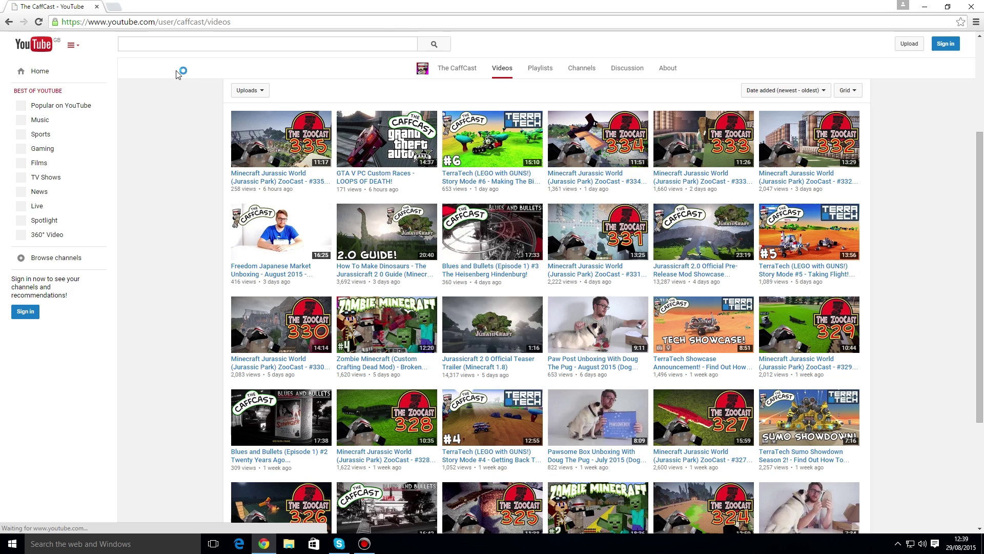
left_click(376, 234)
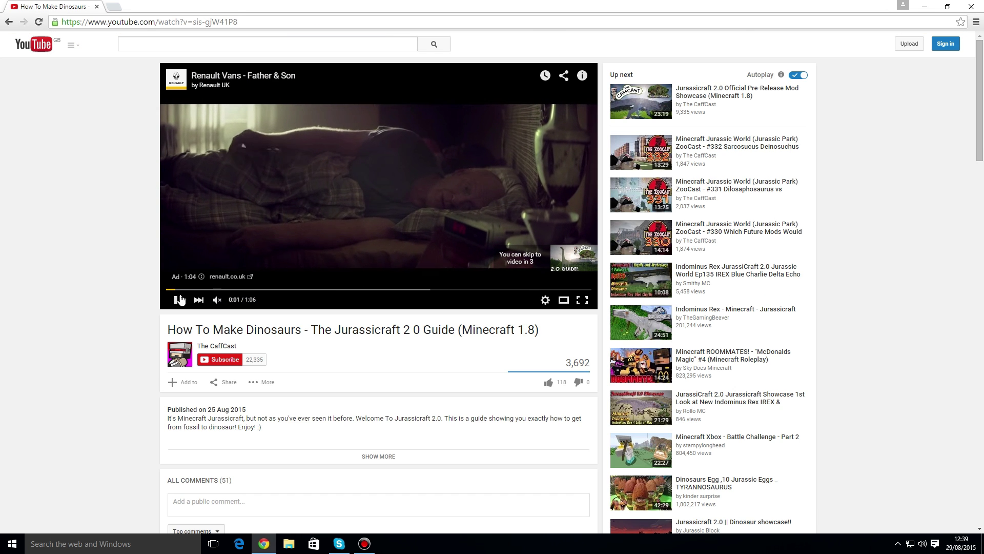
left_click(178, 300)
left_click(365, 456)
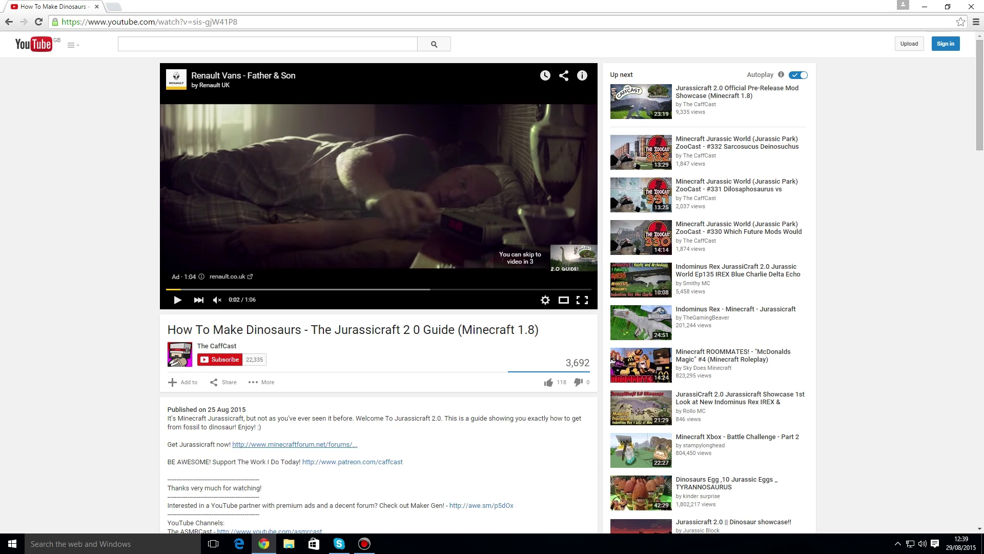
scroll(136, 376, "down", 2)
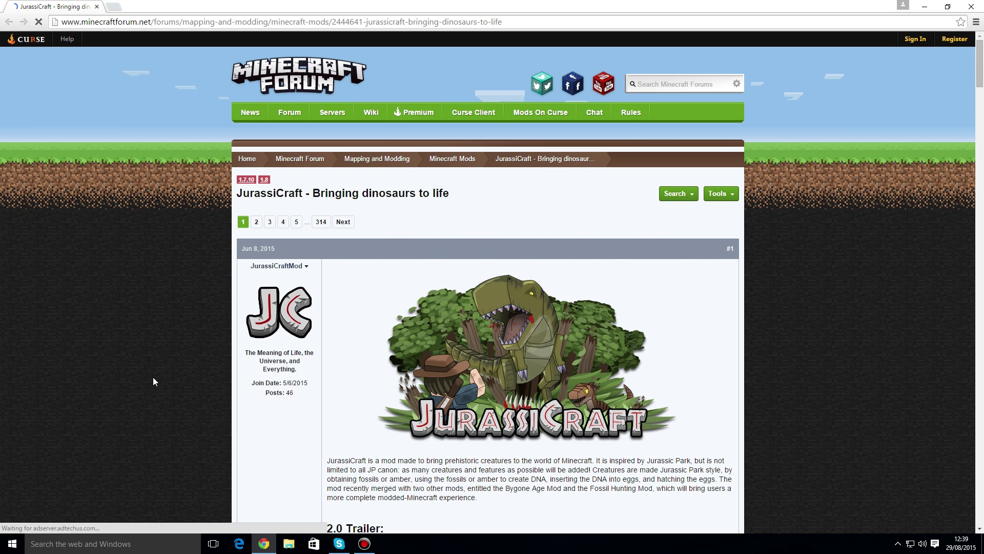
- Show the Downloads section of the JurassiCraft forum thread and download the pre-release of JC2
scroll(154, 376, "down", 6)
scroll(51, 331, "down", 10)
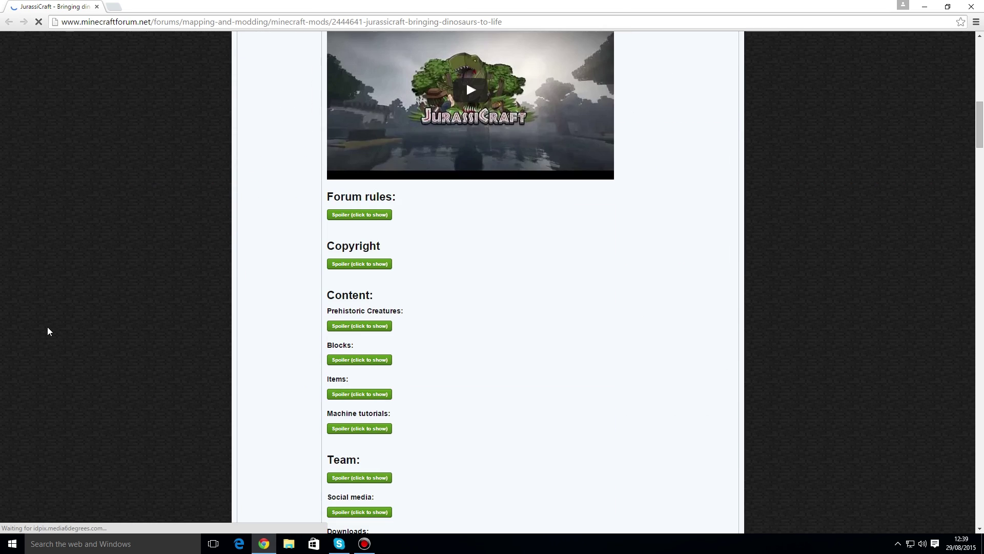
scroll(54, 321, "up", 3)
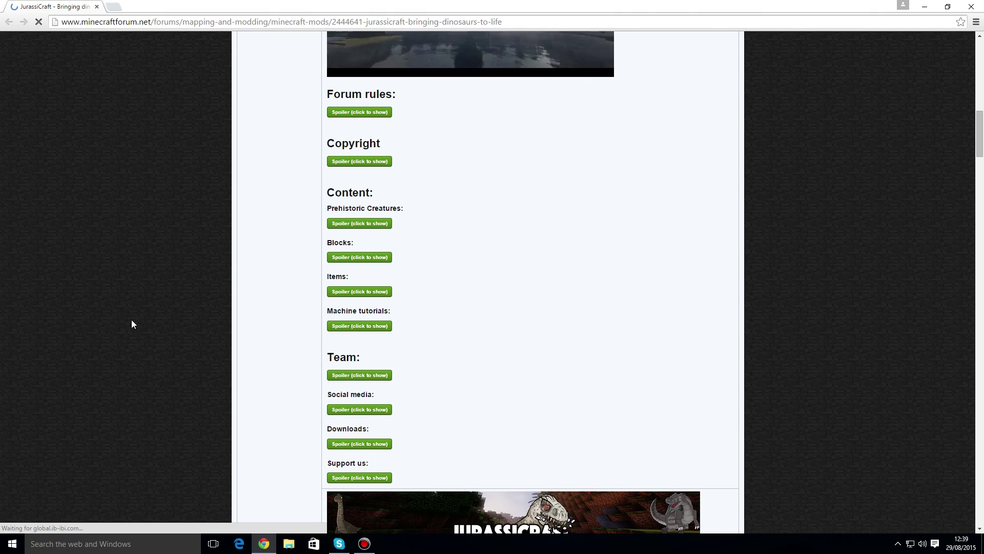
left_click(354, 444)
scroll(177, 400, "down", 1)
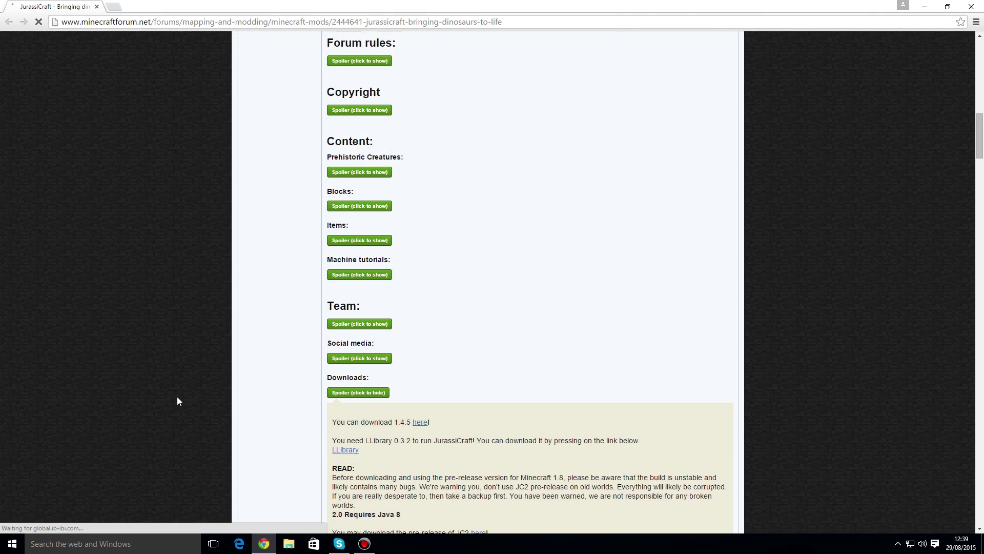
scroll(162, 390, "down", 5)
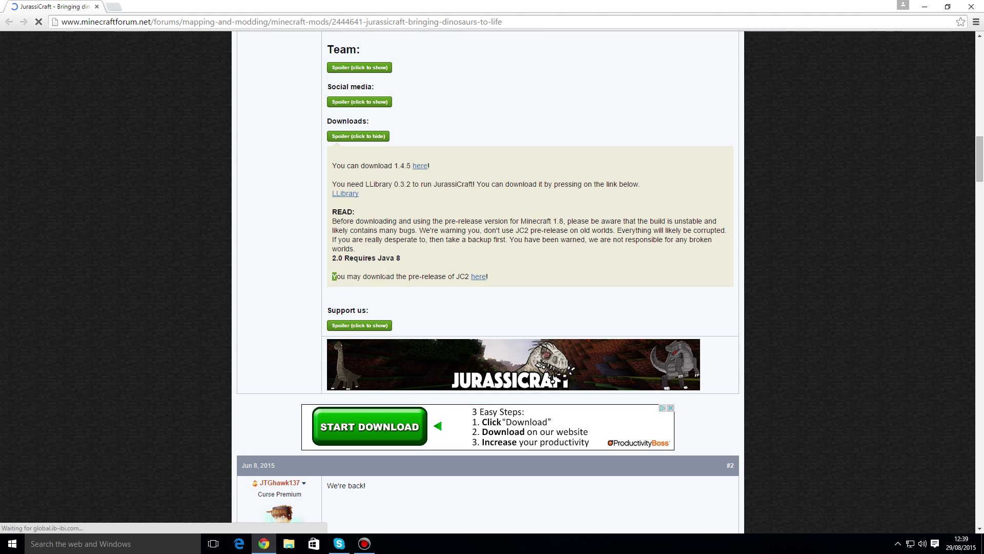
left_click_drag(385, 274, 485, 275)
left_click(482, 278)
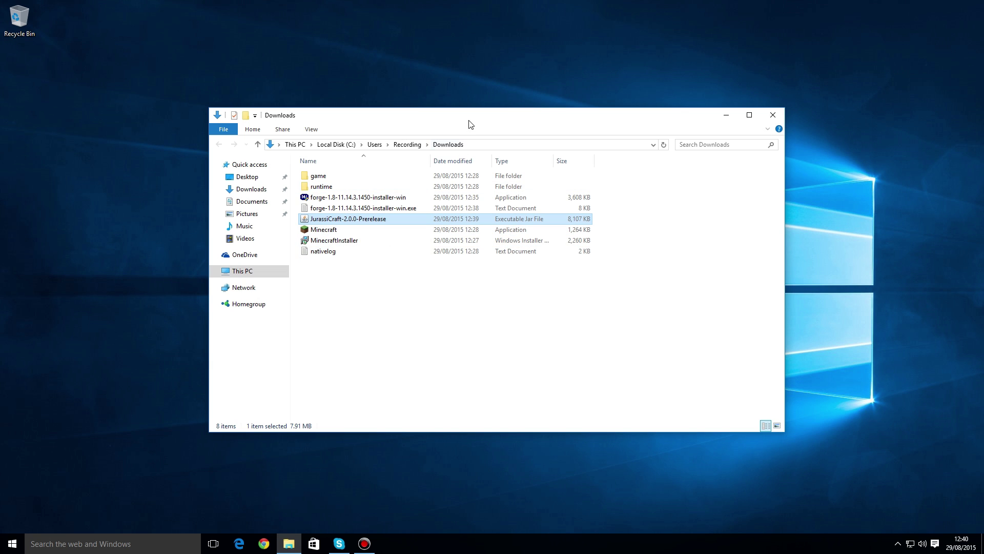
- Move the Downloads folder window aside and open the %appdata% folder through a Windows search
left_click_drag(472, 124, 583, 123)
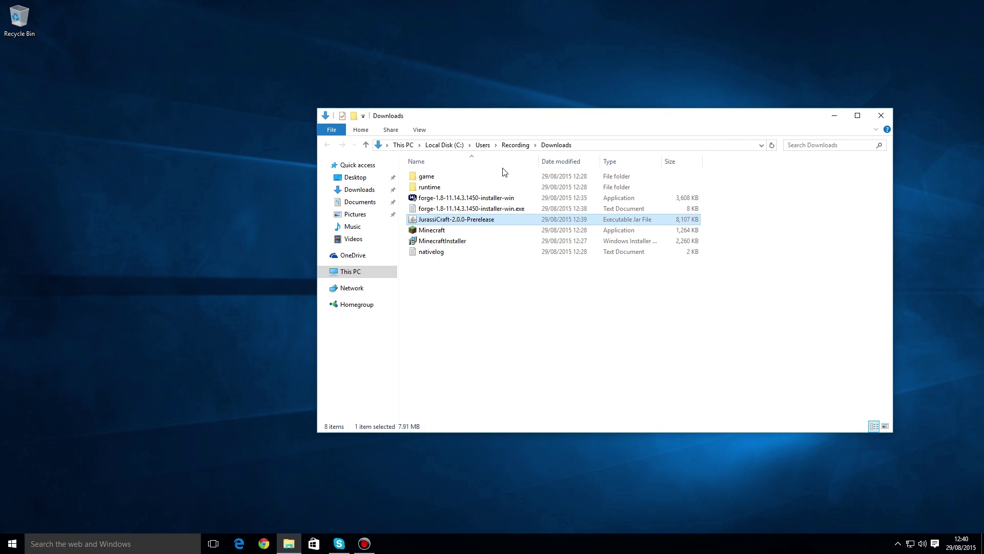
key("super")
type("%appd")
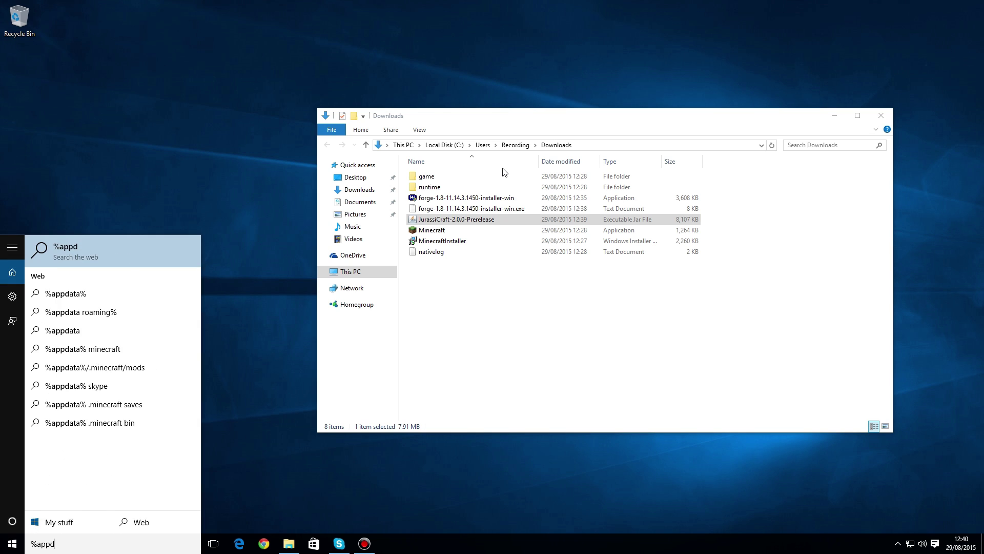
type("ata%")
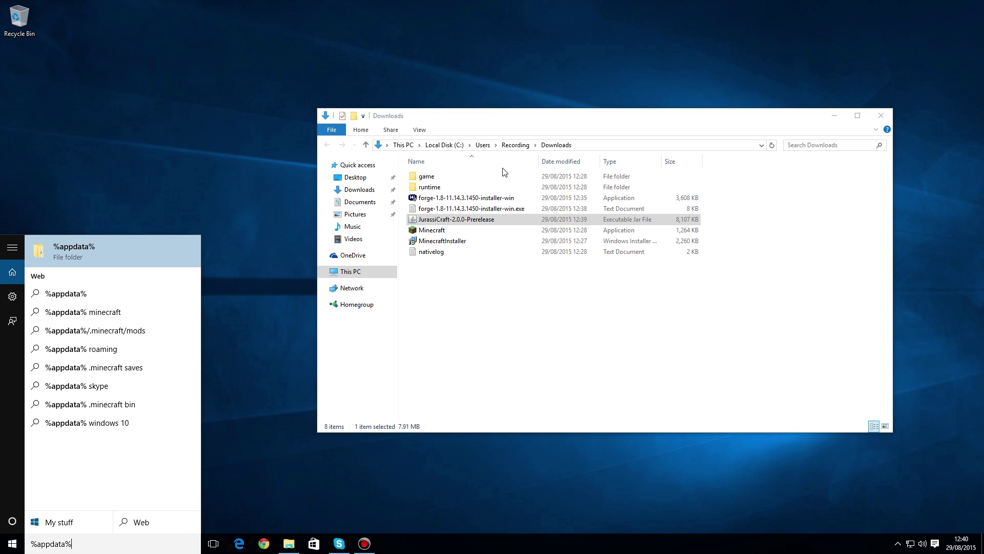
key("Return")
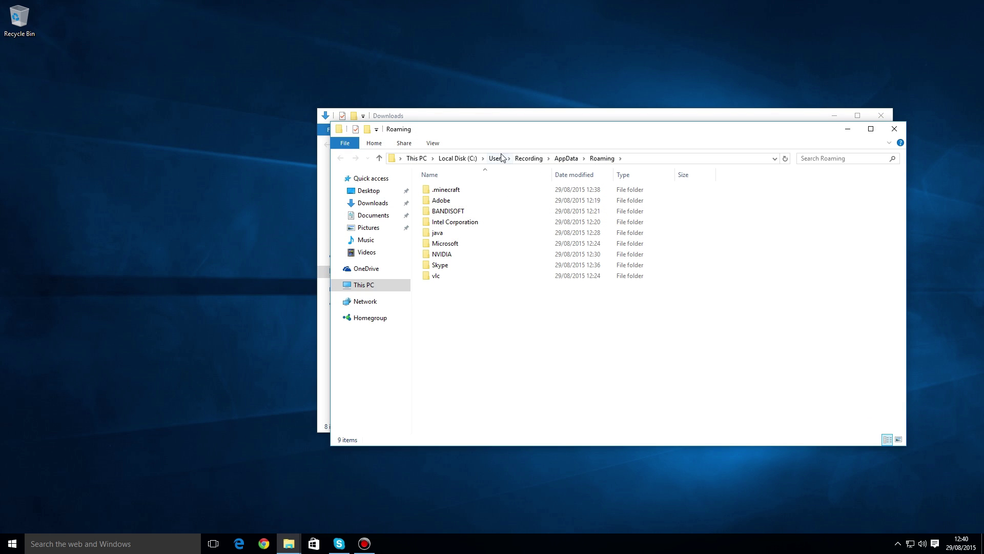
- Arrange the Roaming and Downloads windows side by side and open the mods folder inside .minecraft
left_click_drag(543, 136, 1, 226)
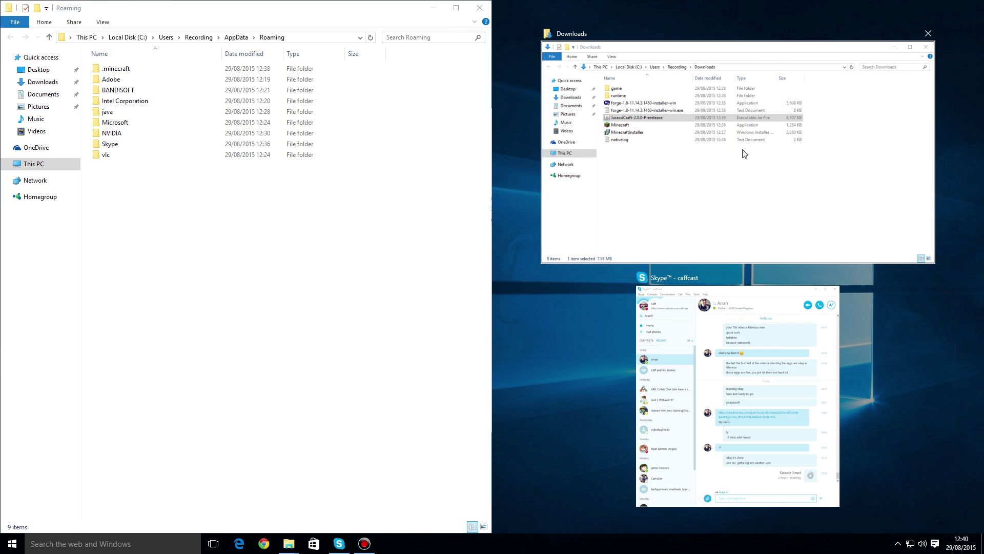
left_click(675, 201)
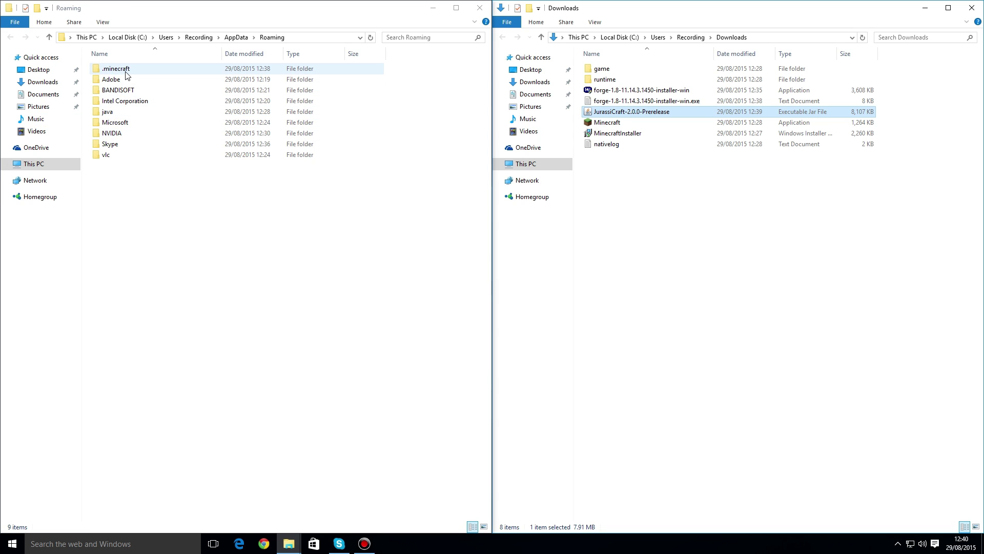
double_click(125, 73)
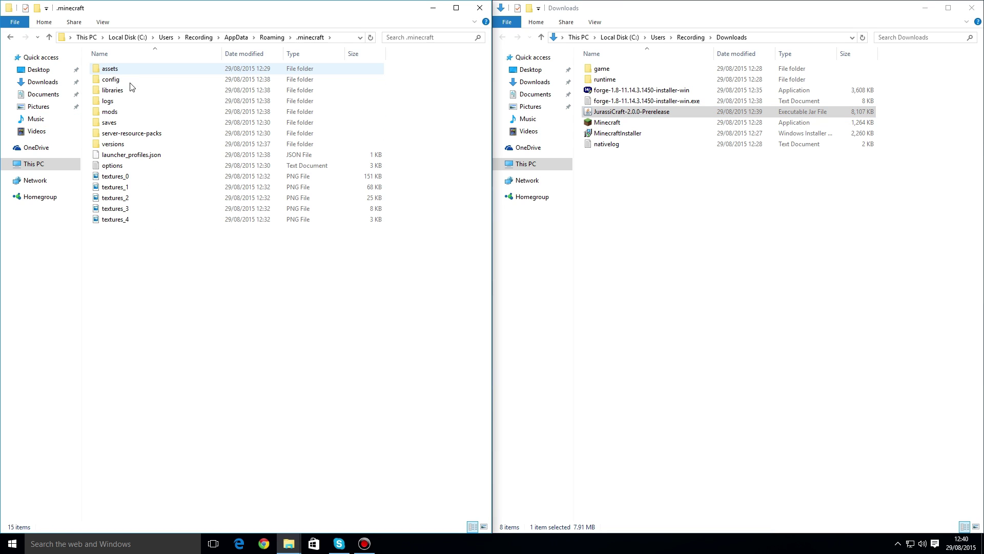
double_click(117, 112)
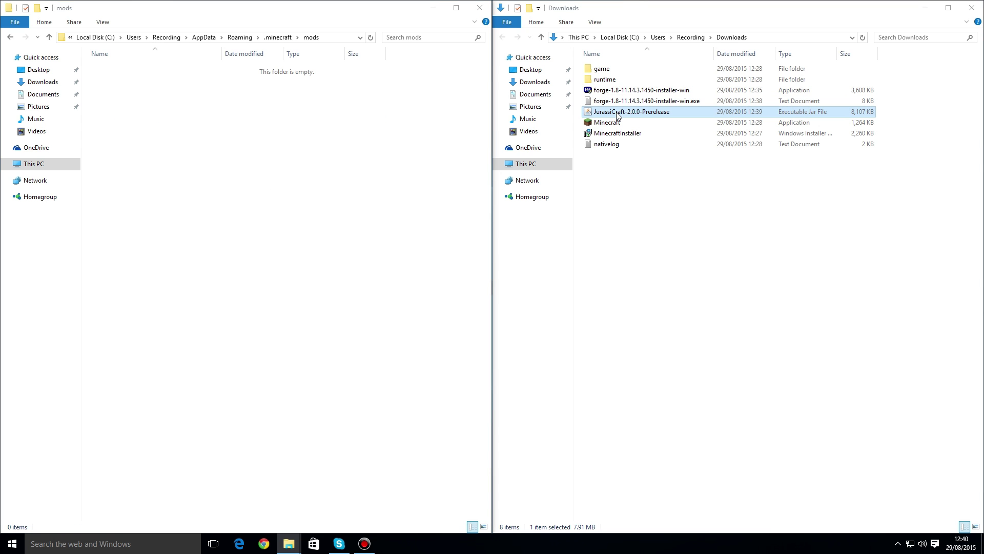
- Move the JurassiCraft-2.0.0-Prerelease jar from Downloads into the mods folder and launch Minecraft with the Forge profile
left_click_drag(620, 110, 204, 159)
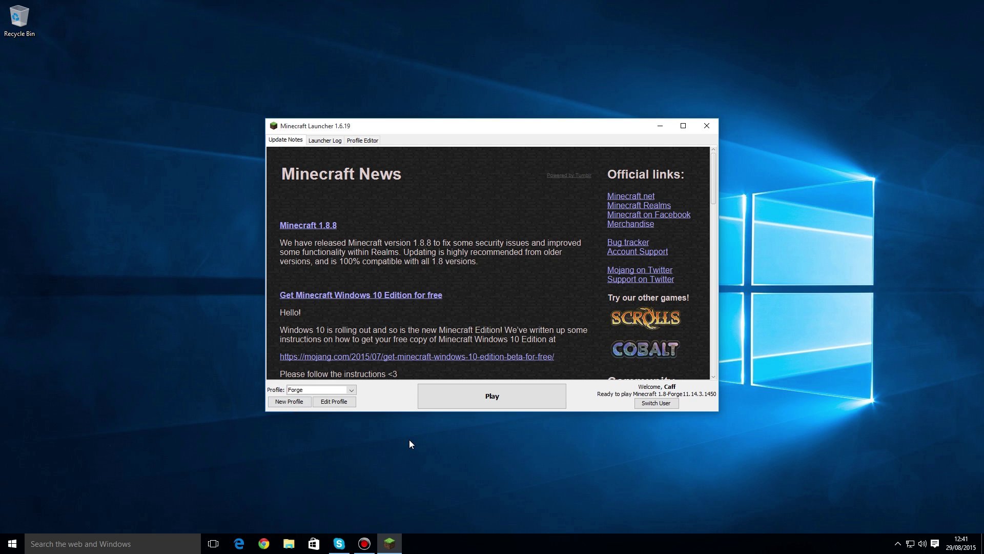
left_click(473, 402)
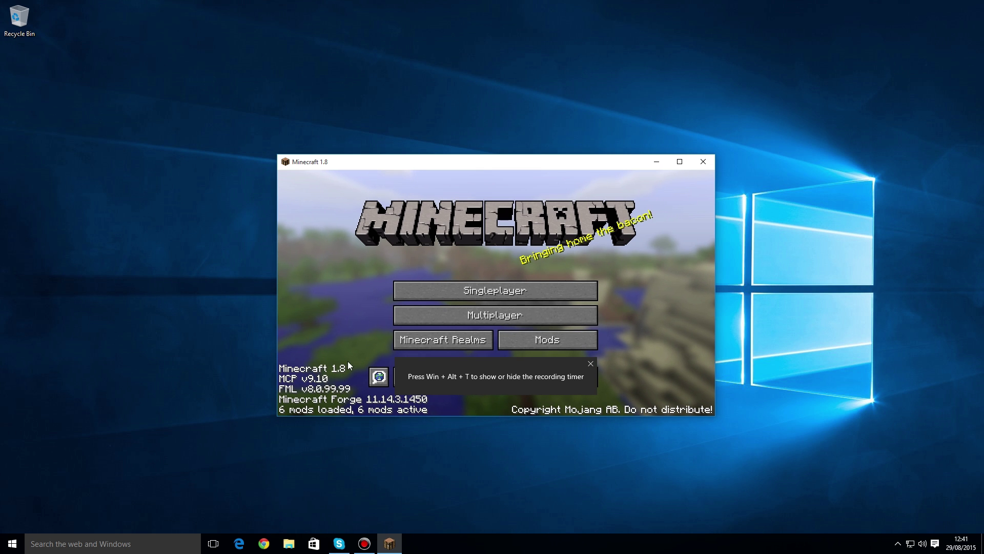
left_click(591, 365)
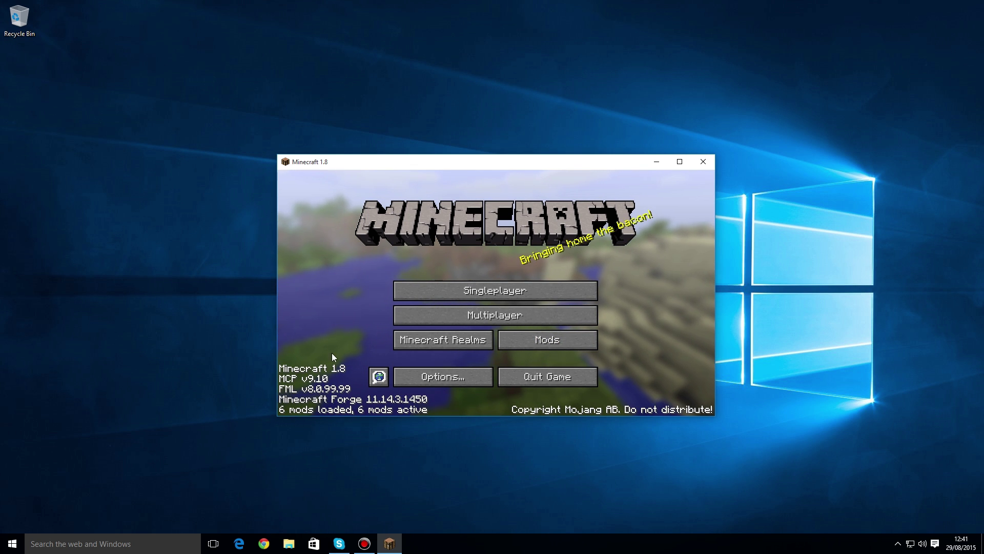
- Create a new singleplayer Survival world named New World with Allow Cheats set to ON
left_click(453, 289)
left_click(521, 377)
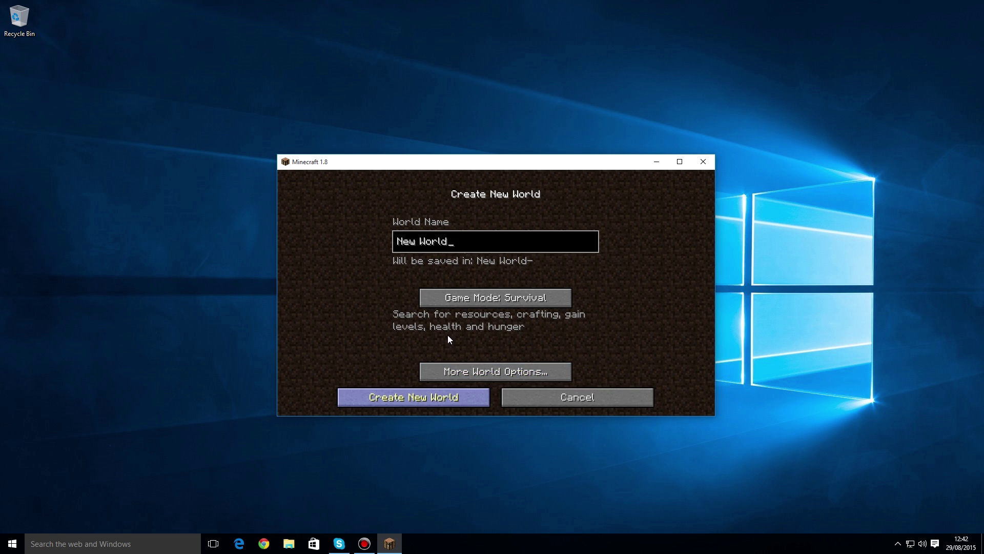
left_click(457, 377)
left_click(393, 338)
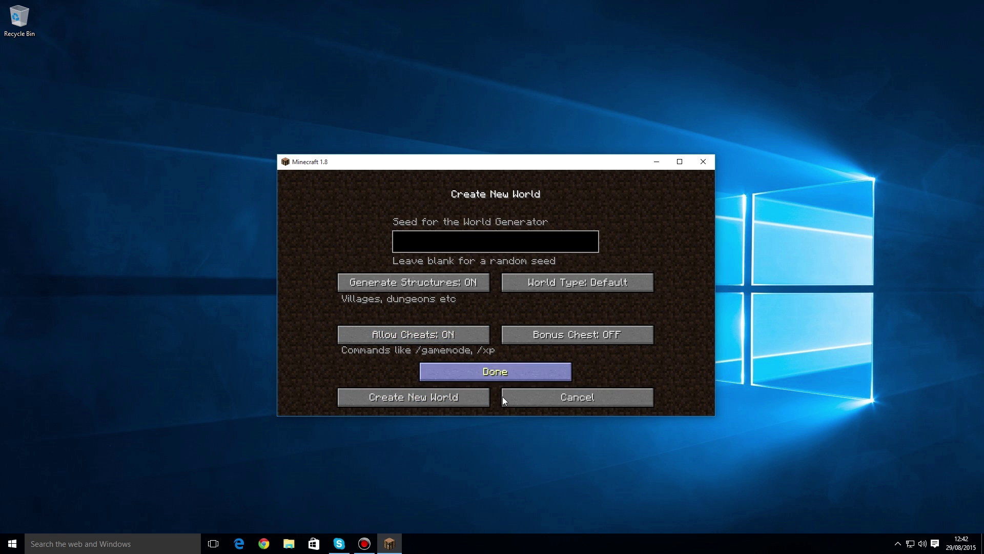
left_click(439, 397)
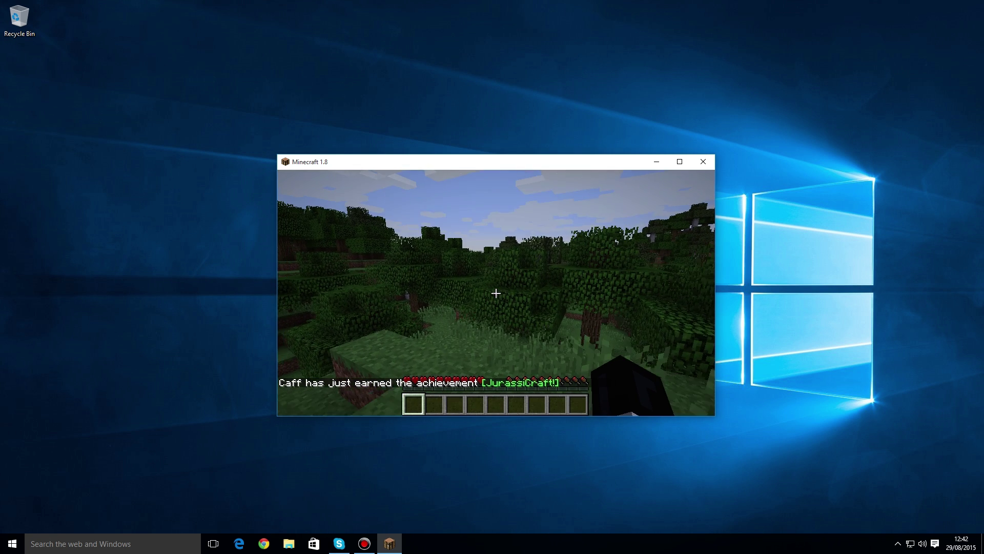
- Switch the player to creative mode with the command /gamemode c
key("slash")
type("gamemode c")
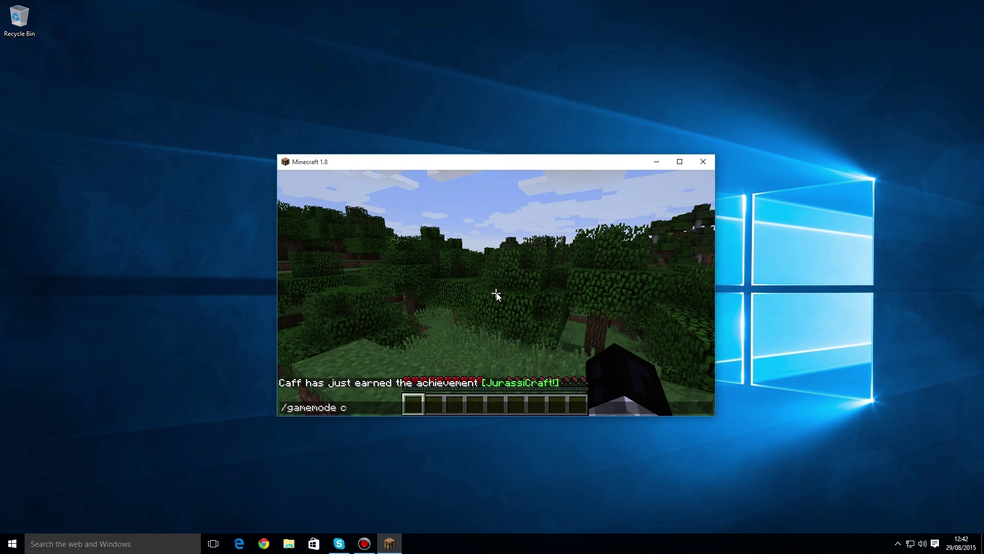
key("Return")
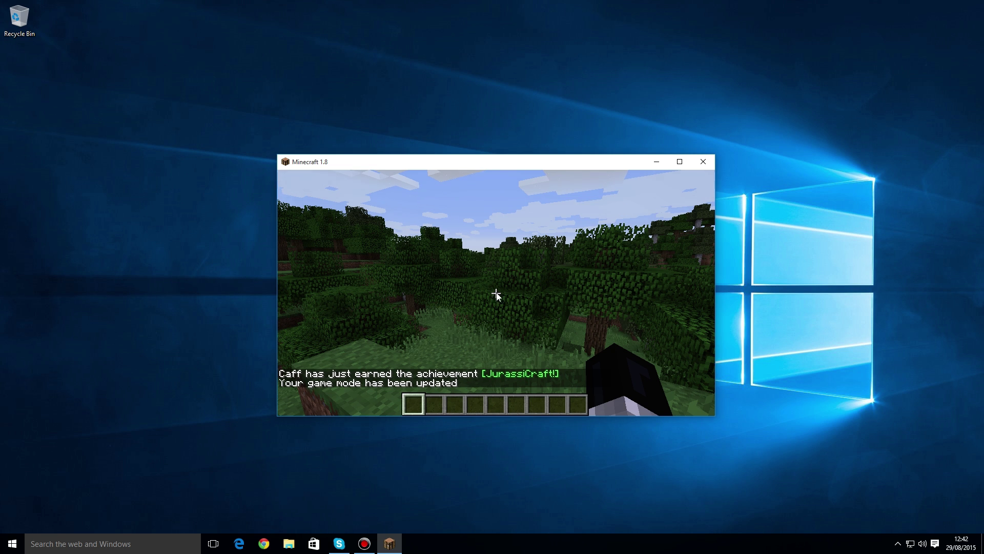
- Put the Ludodactylus egg from JurassiCraft Spawn Eggs into the fourth hotbar slot and spawn the creature on the grass
key("e")
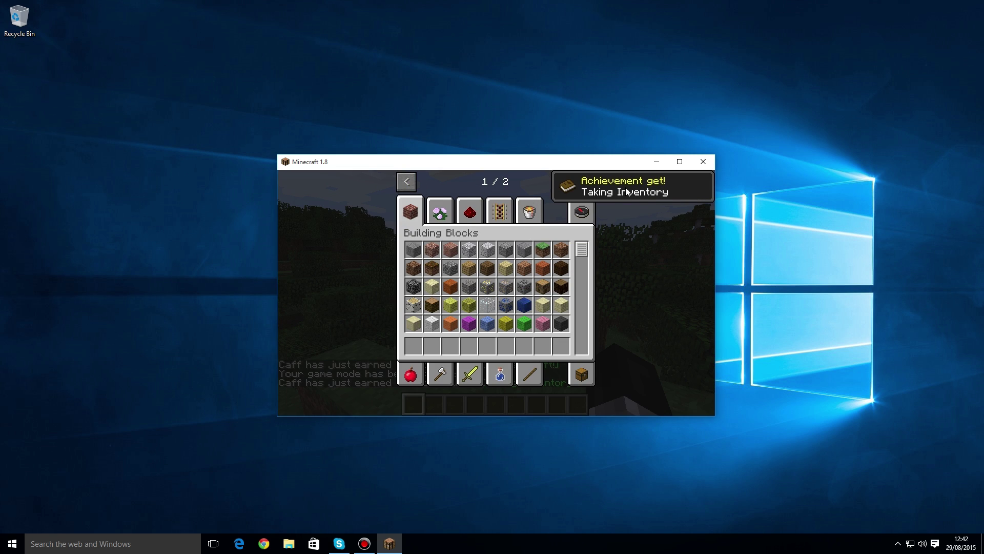
left_click(585, 182)
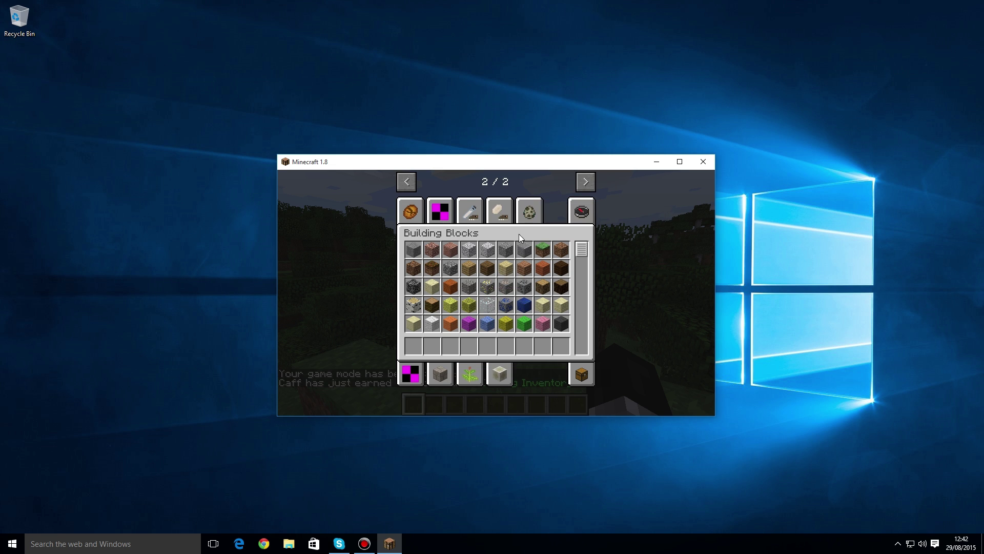
left_click(527, 204)
left_click(467, 290)
left_click(469, 346)
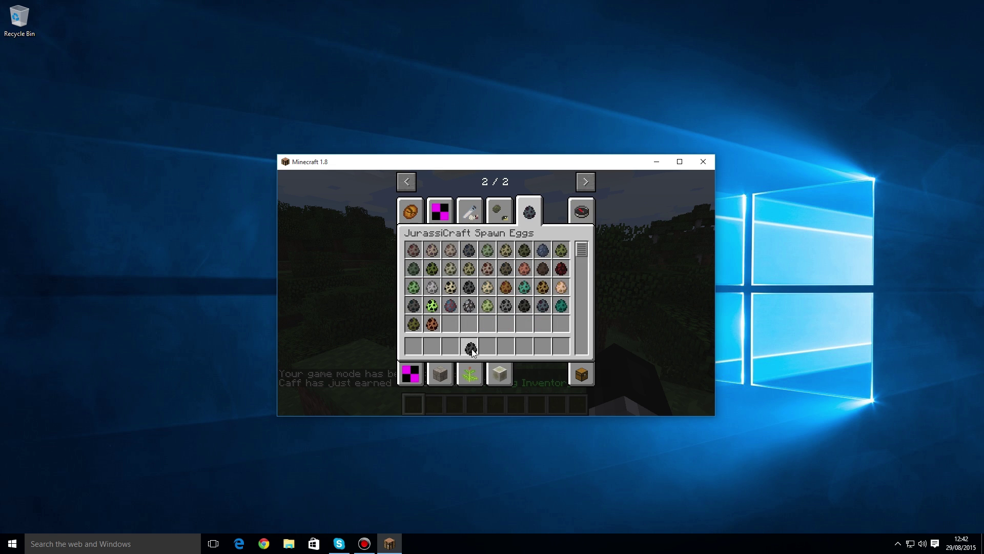
key("e")
scroll(496, 293, "down", 3)
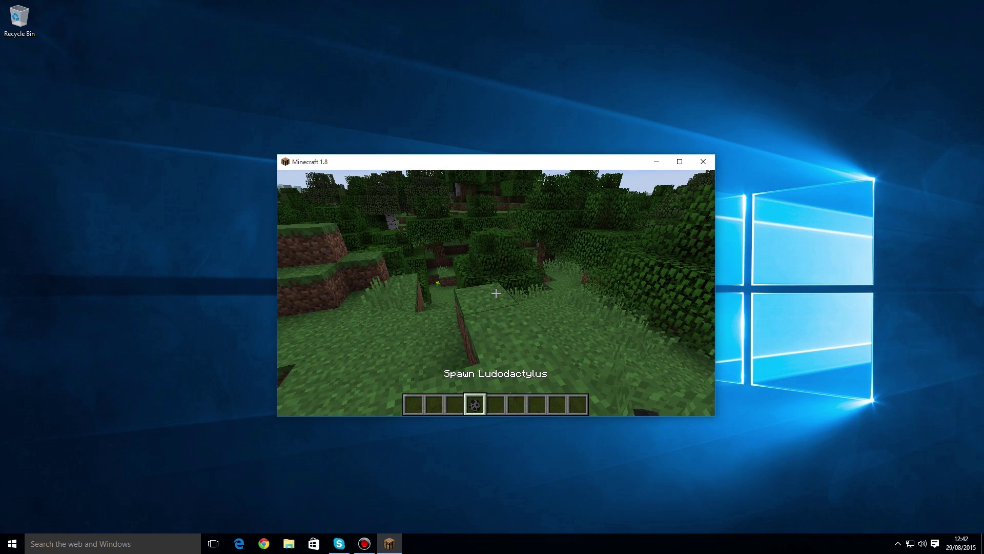
right_click(496, 292)
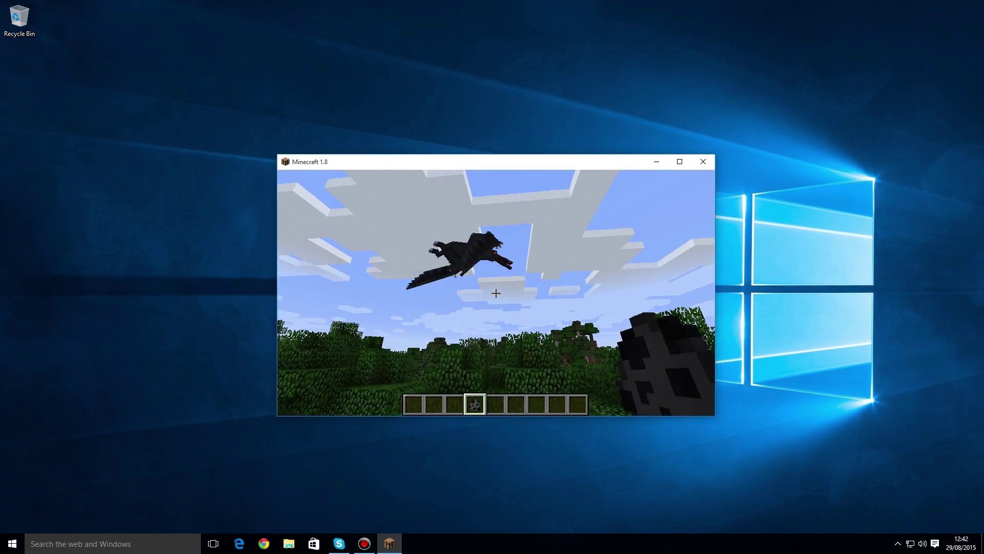